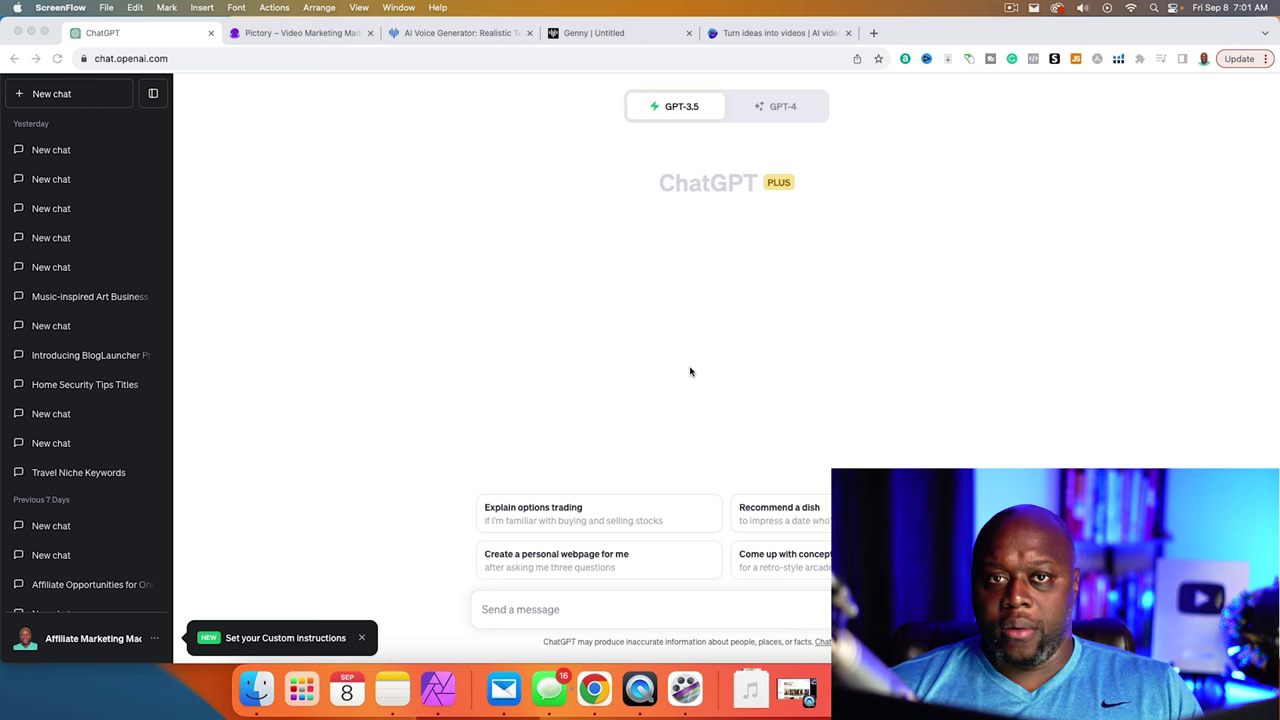
- Ask ChatGPT to 'create a 10 youtube titles for "underwater basket weaving"'
click(558, 610)
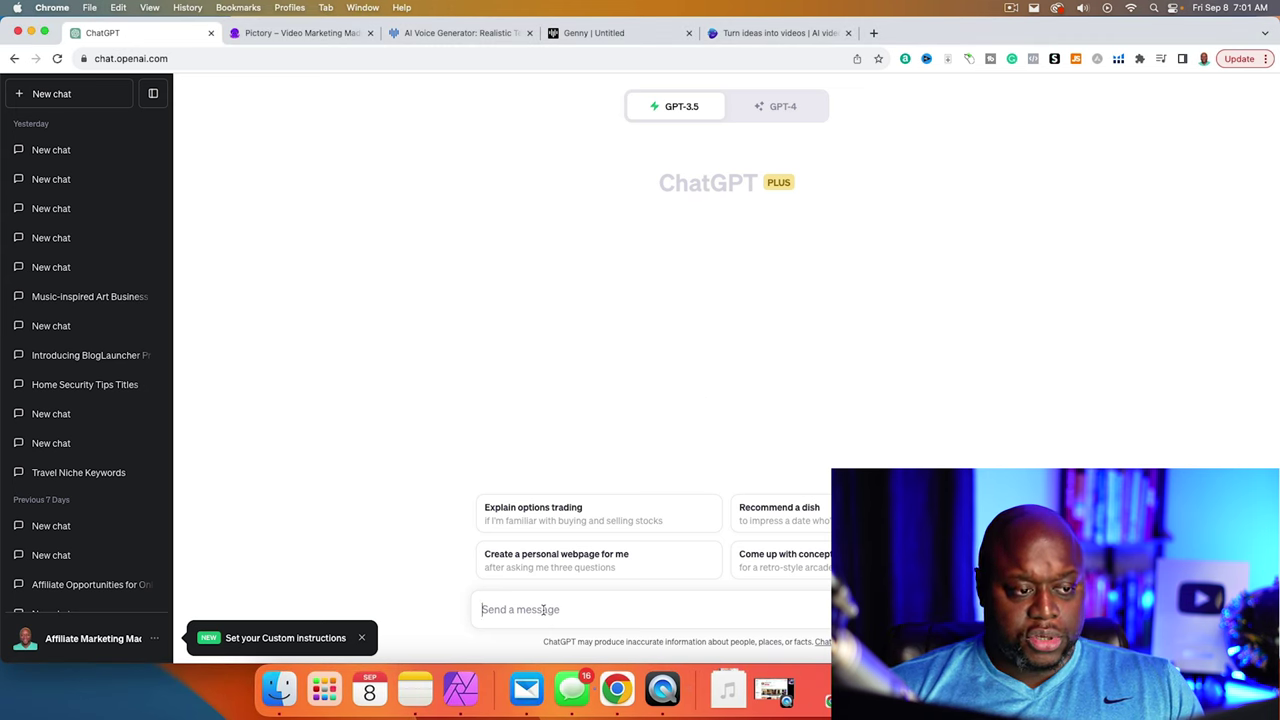
text(create a)
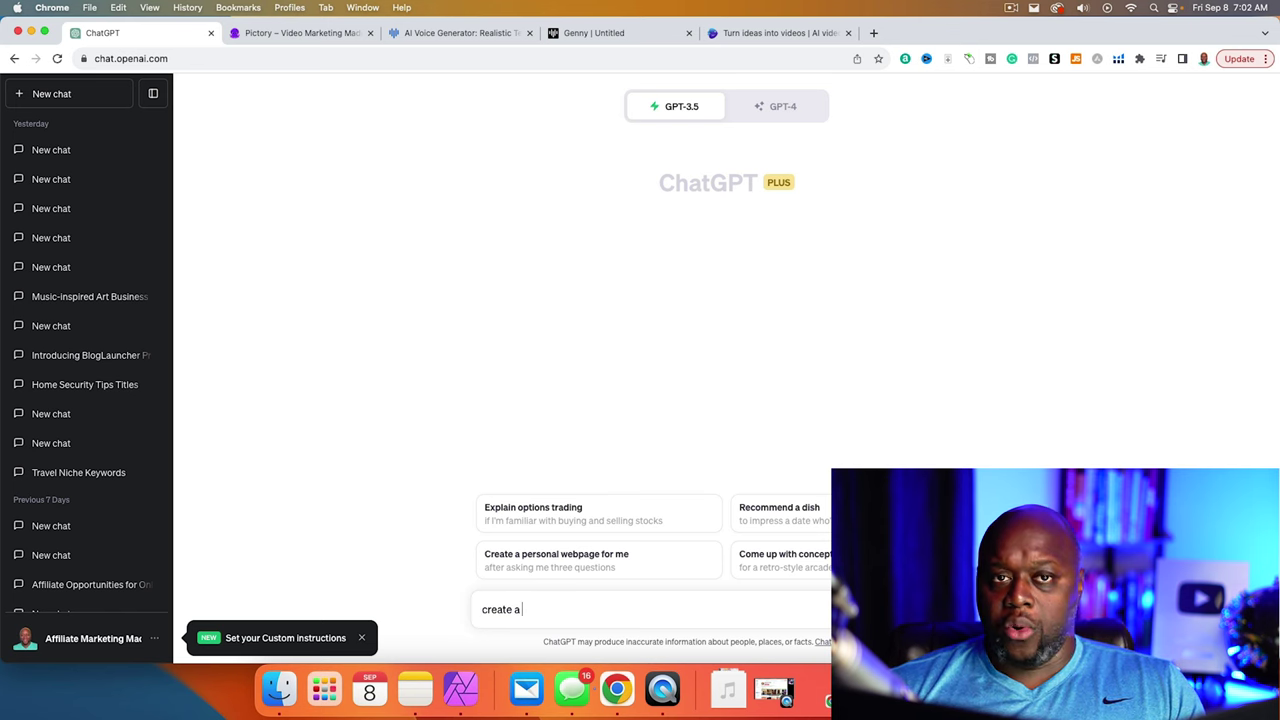
text(10 youtube titles for "underwater basket weaving)
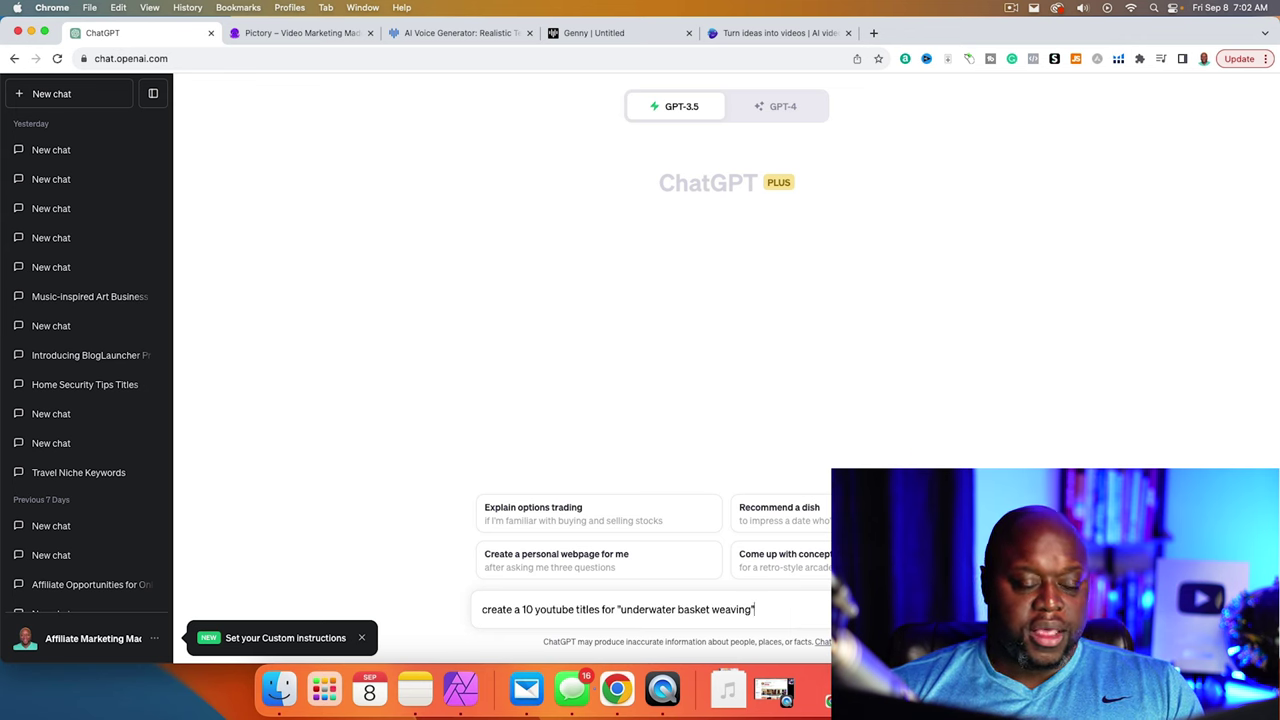
text(")
key(Return)
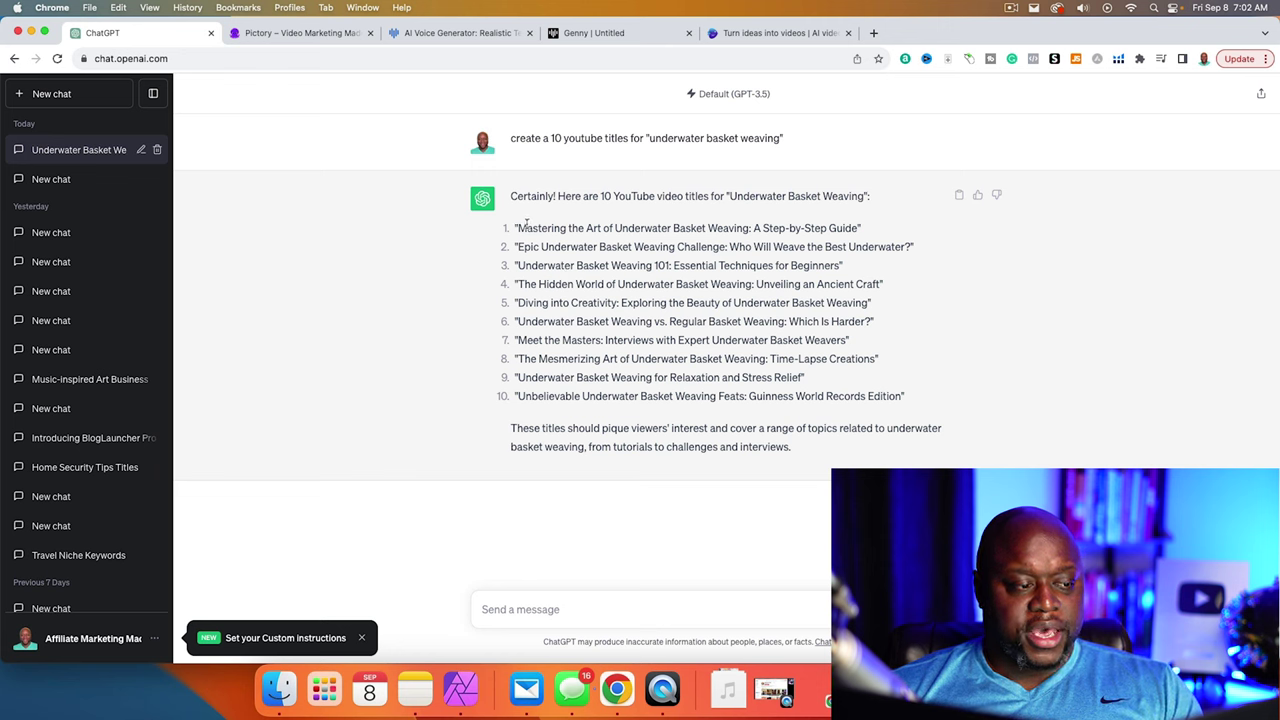
- Copy the first title and send 'note our title is "Mastering the Art of Underwater Basket Weaving: A Step-by-Step Guide'
drag(516, 228, 857, 228)
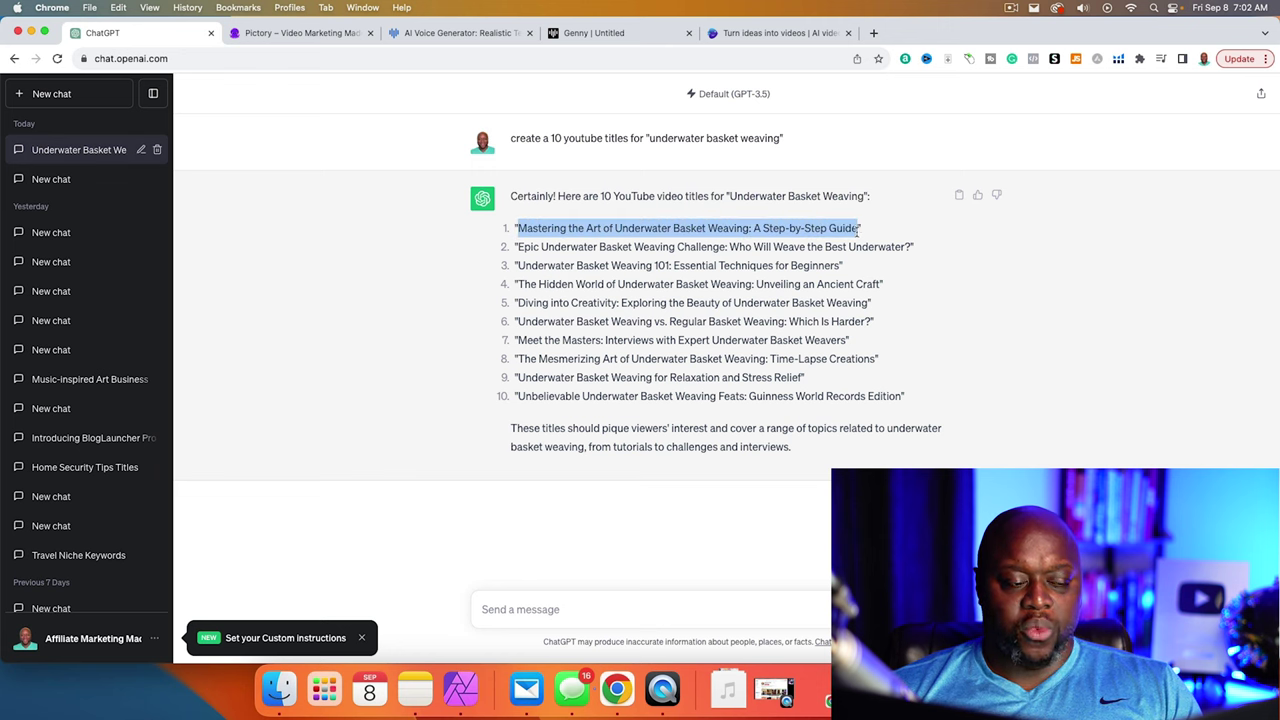
right_click(850, 229)
click(868, 263)
click(577, 612)
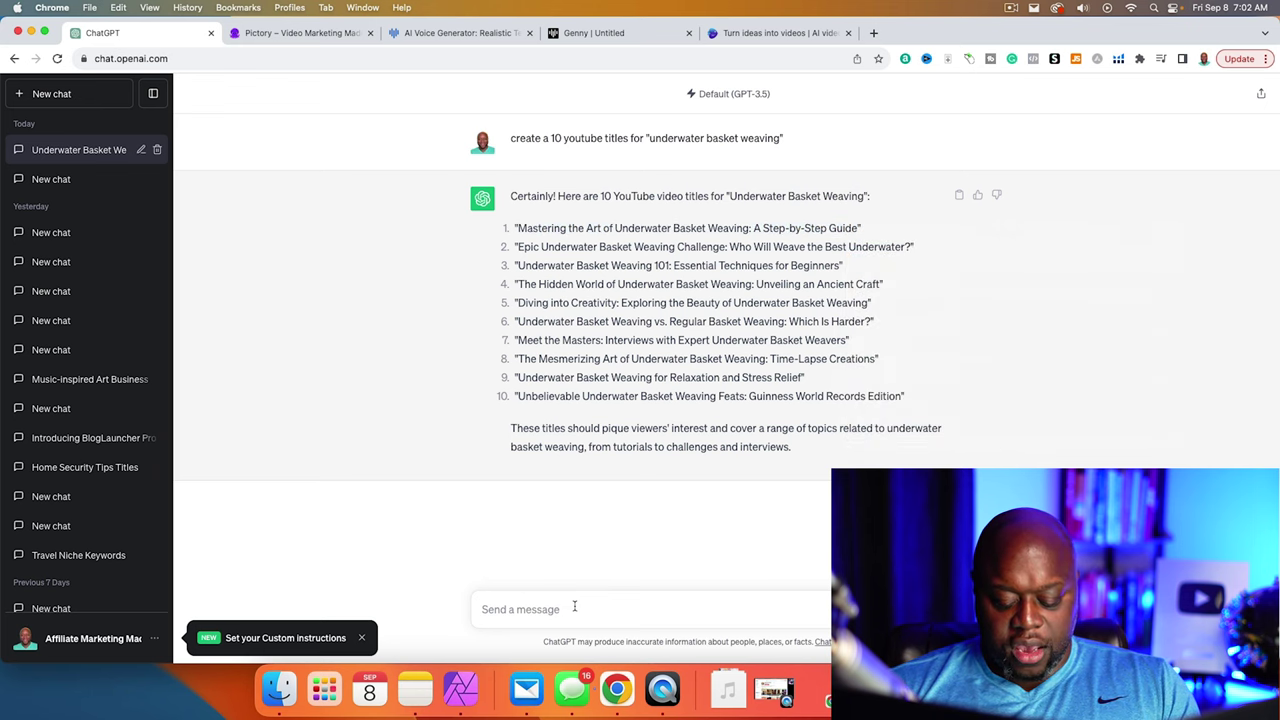
text(note o)
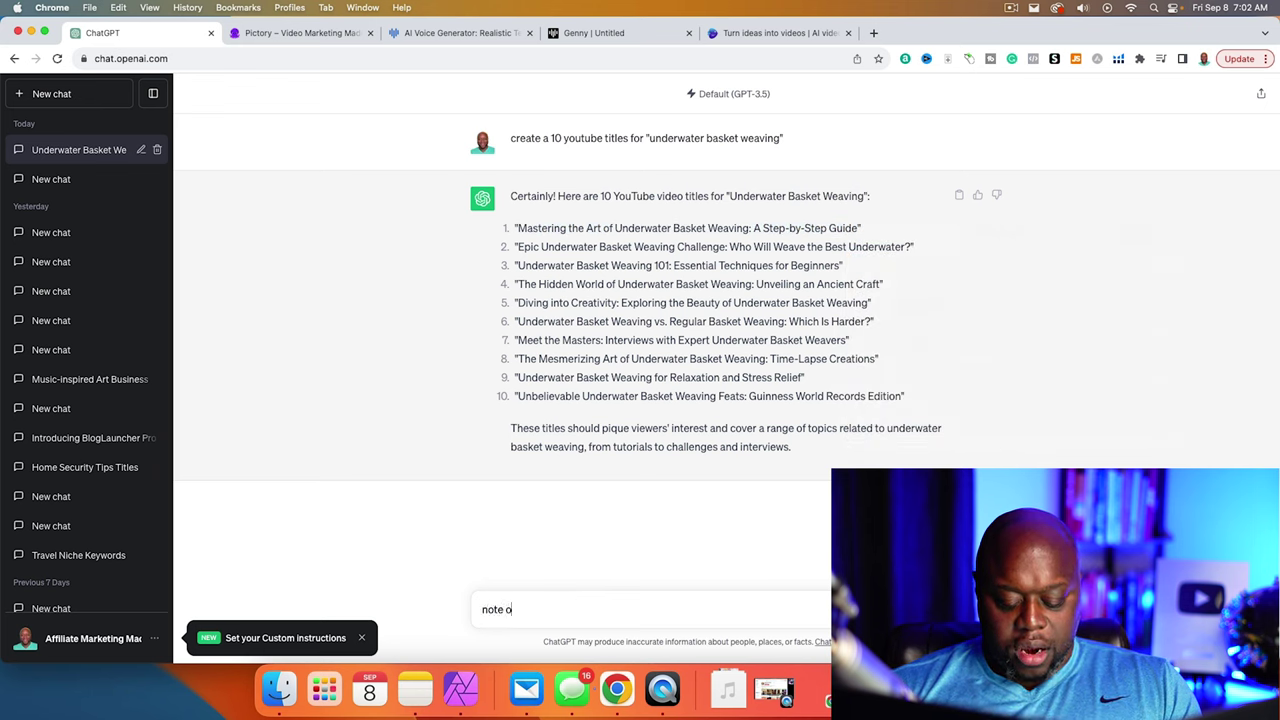
text(ur title is)
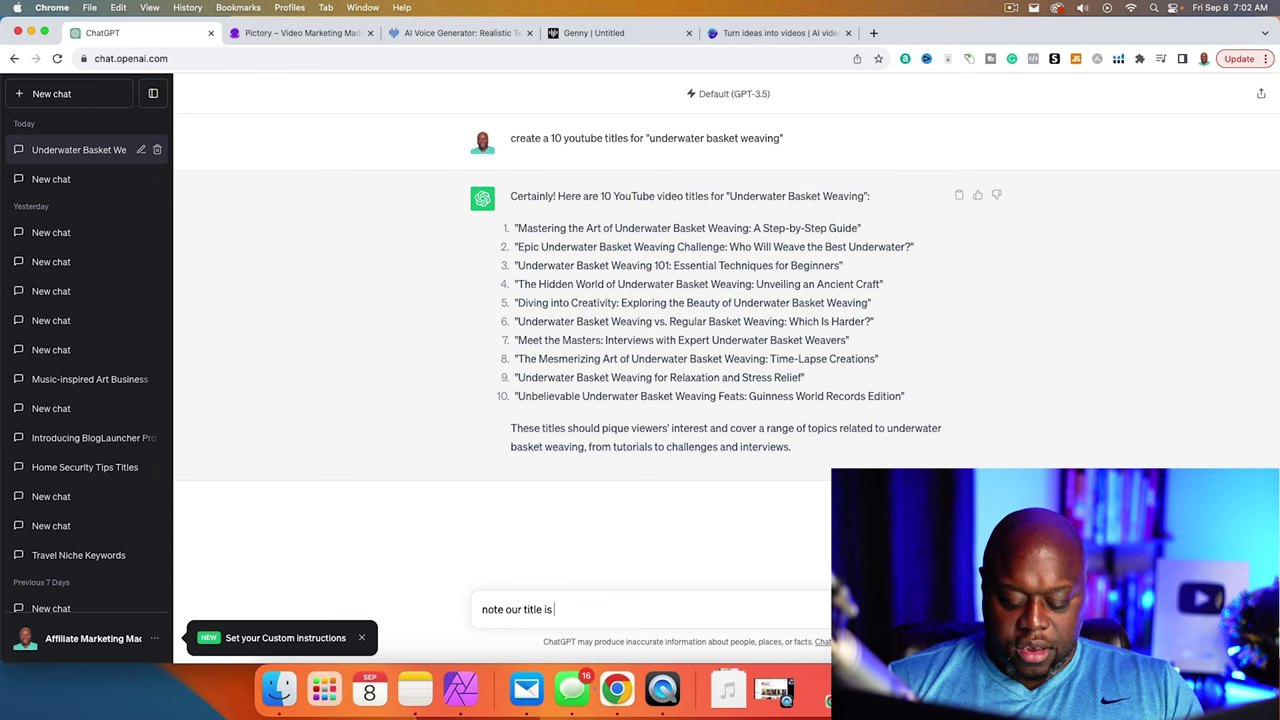
text( ")
key(super+v)
key(Return)
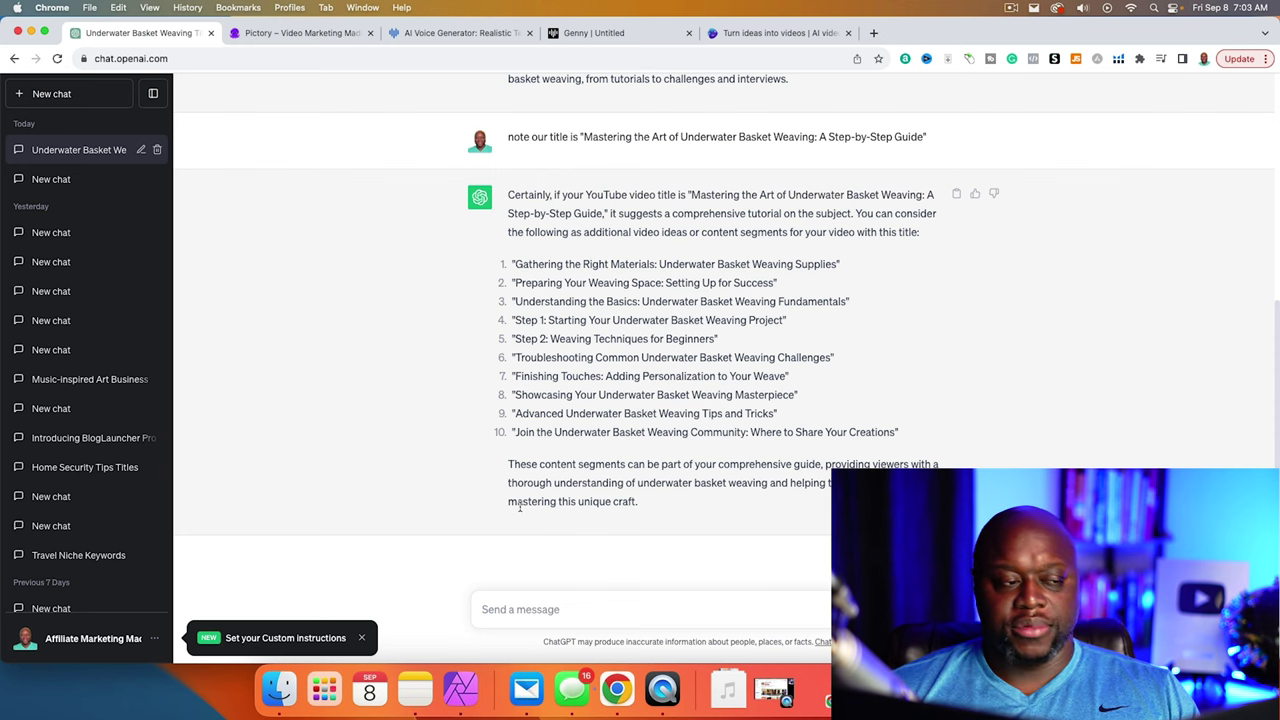
- Send the prepared 5-minute script outline prompt with the copied title inserted in quotes
key(super+v)
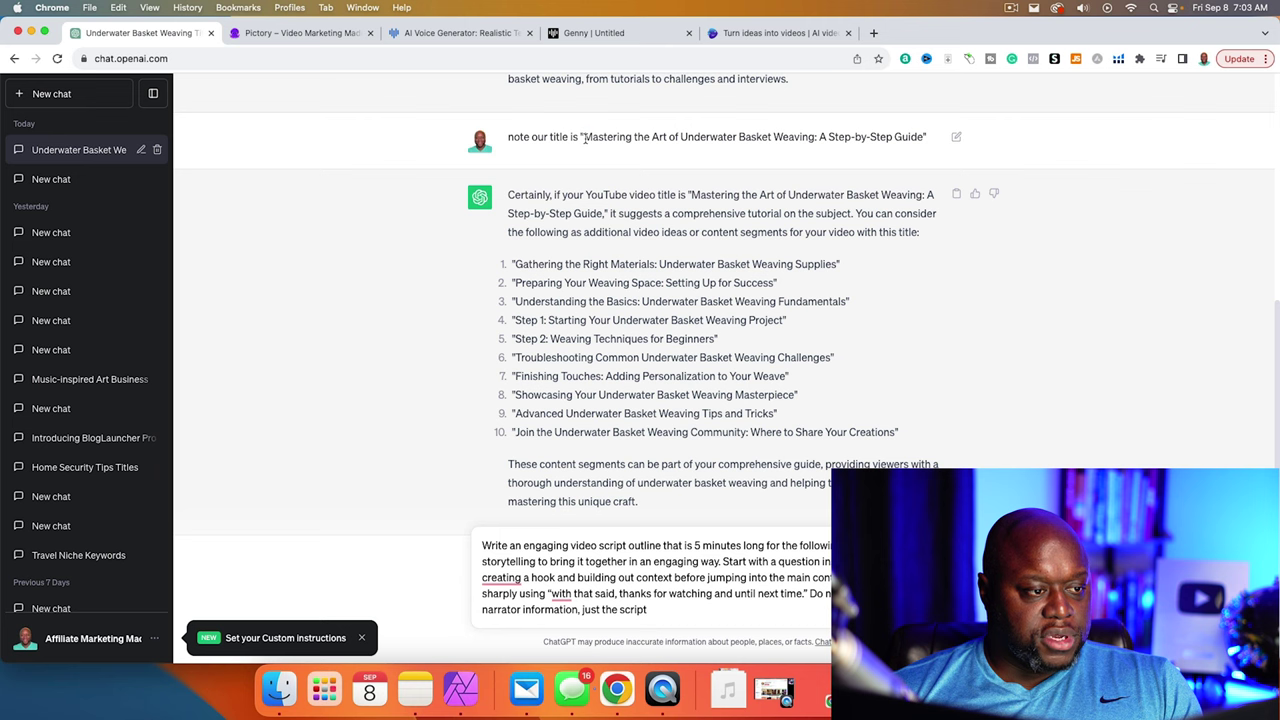
drag(585, 140, 923, 138)
right_click(882, 139)
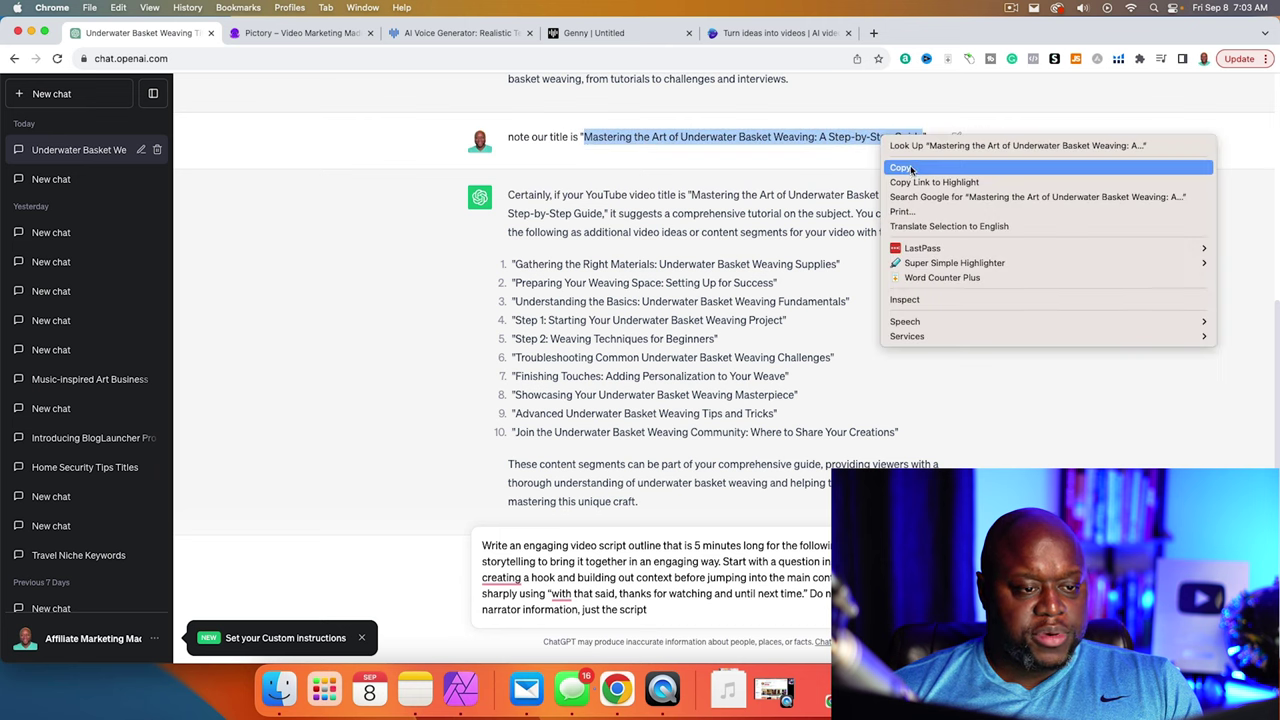
click(903, 170)
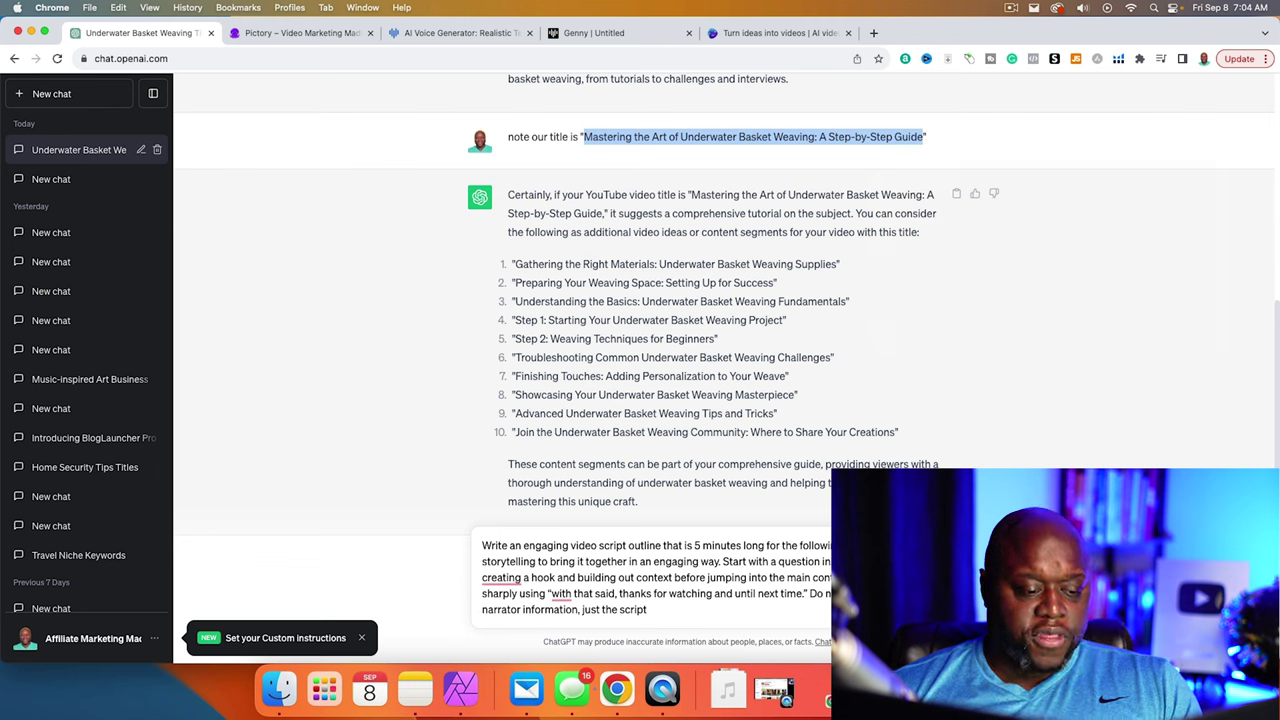
click(900, 600)
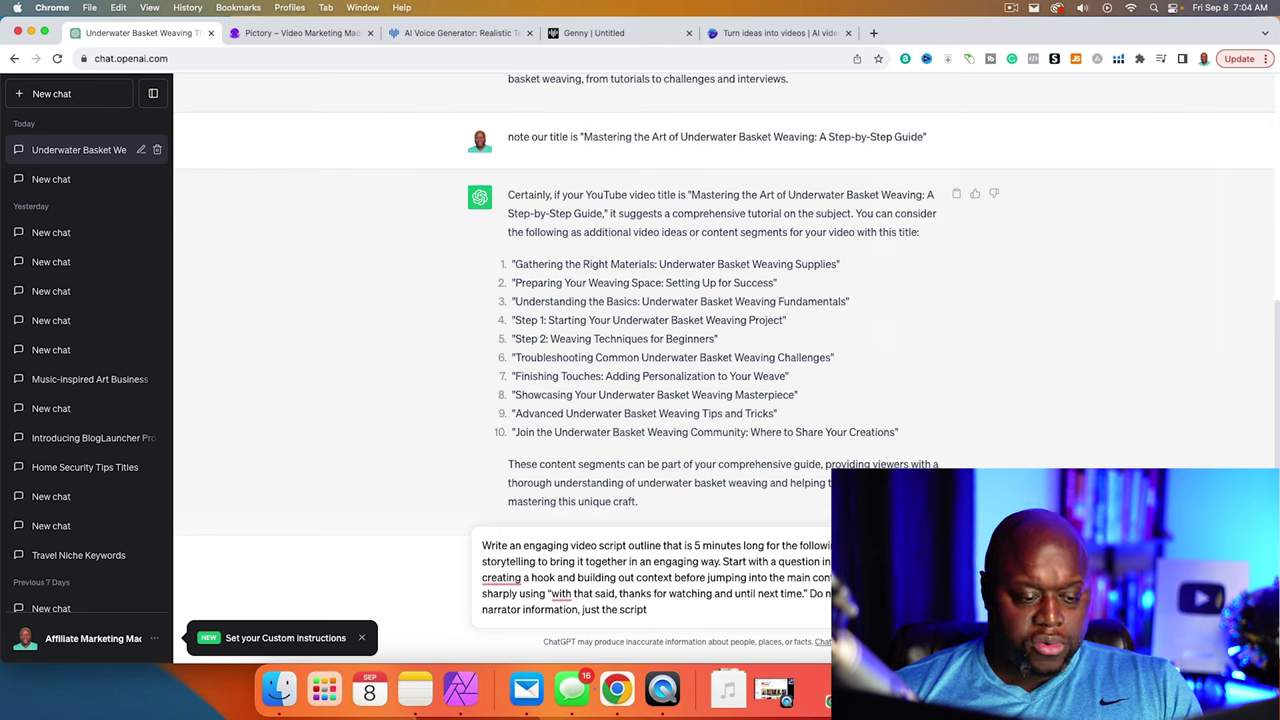
key(super+v)
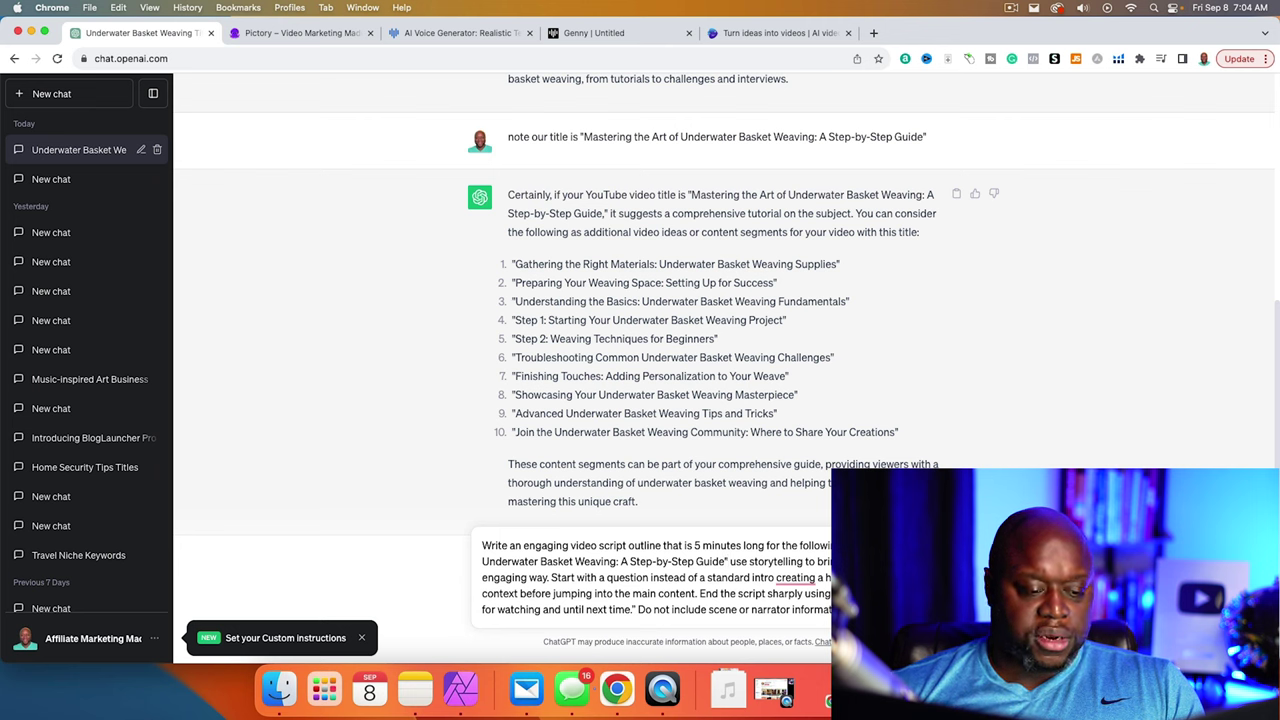
text(")
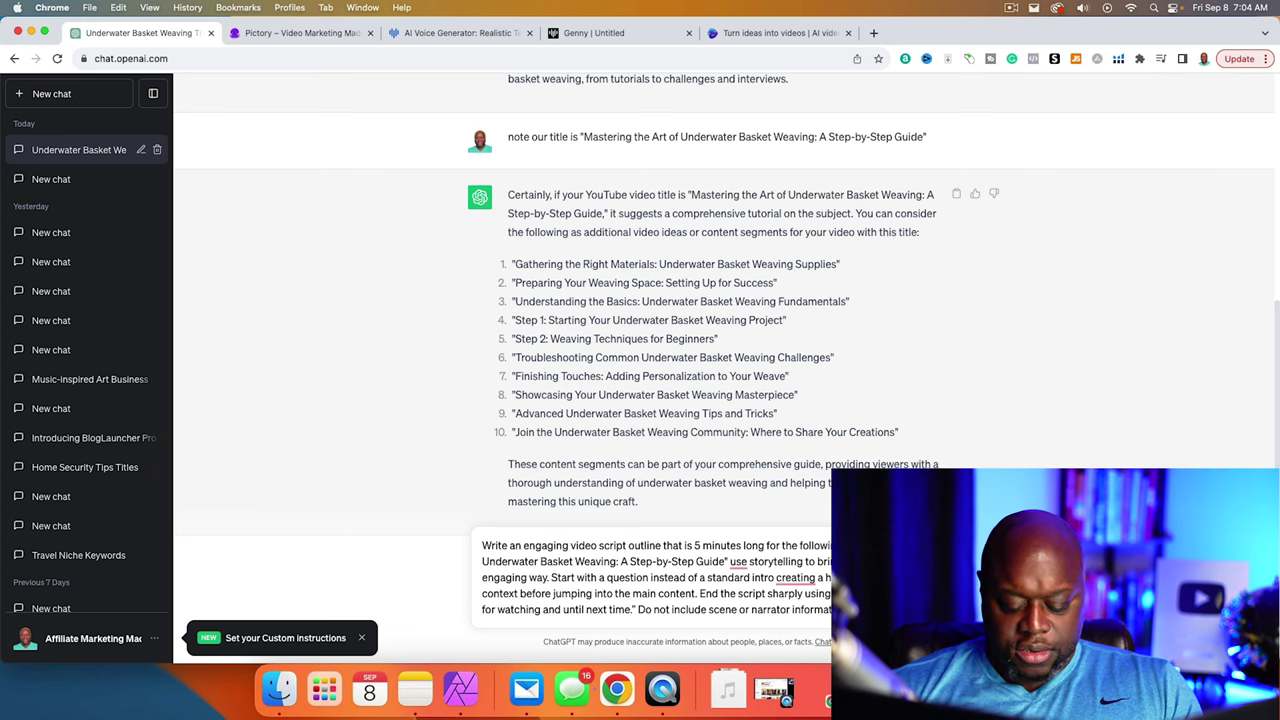
key(Return)
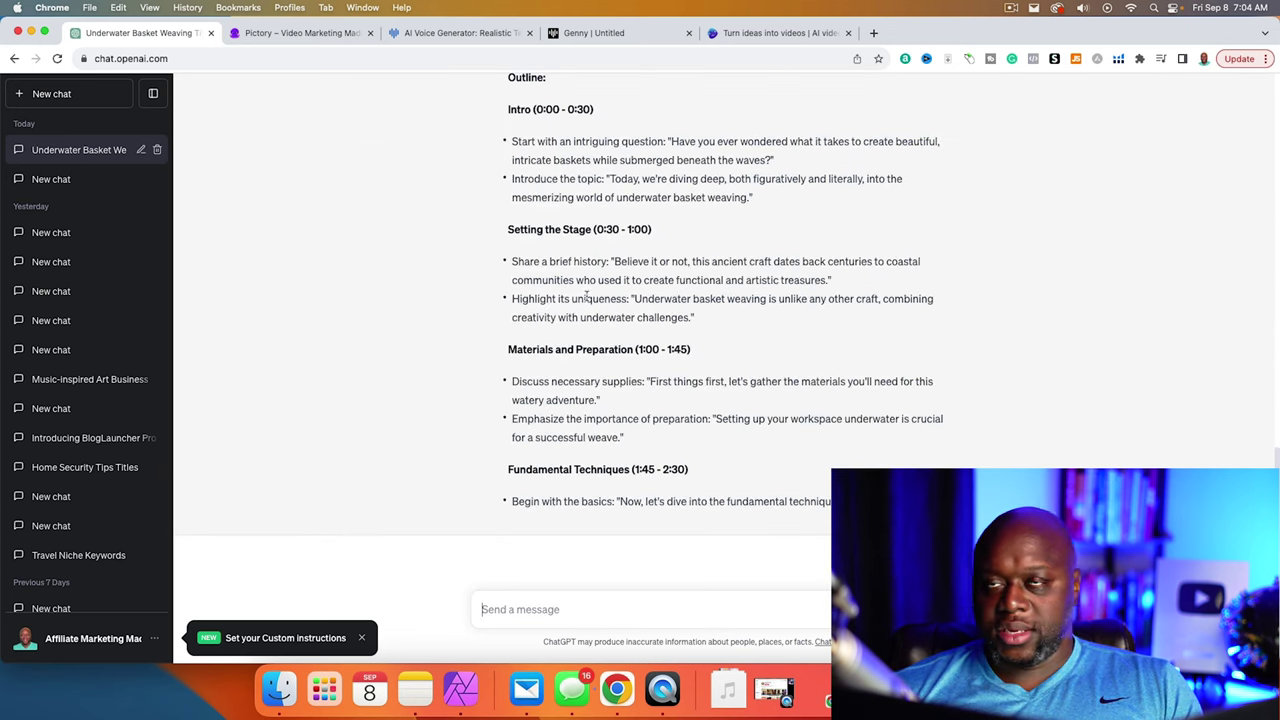
- Copy the outline's Intro section and send it as 'write intro "…"' to ChatGPT
scroll(685, 281, up, 3)
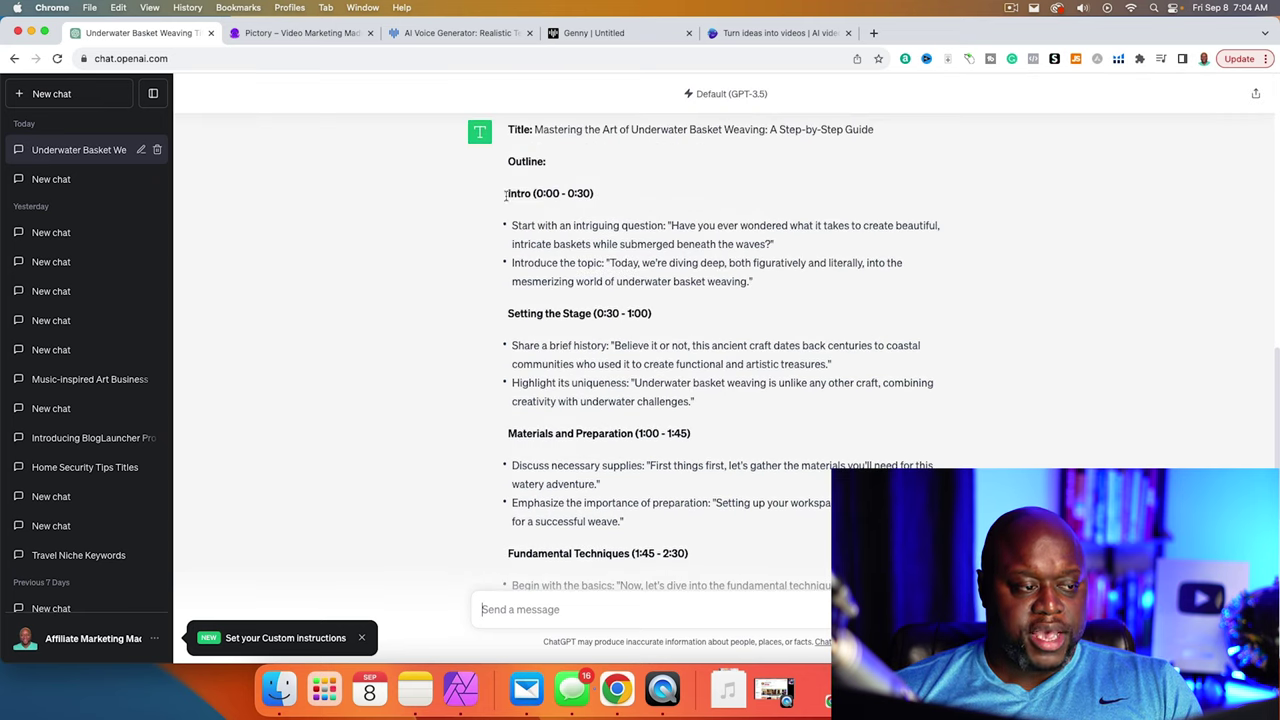
drag(507, 194, 749, 281)
right_click(672, 255)
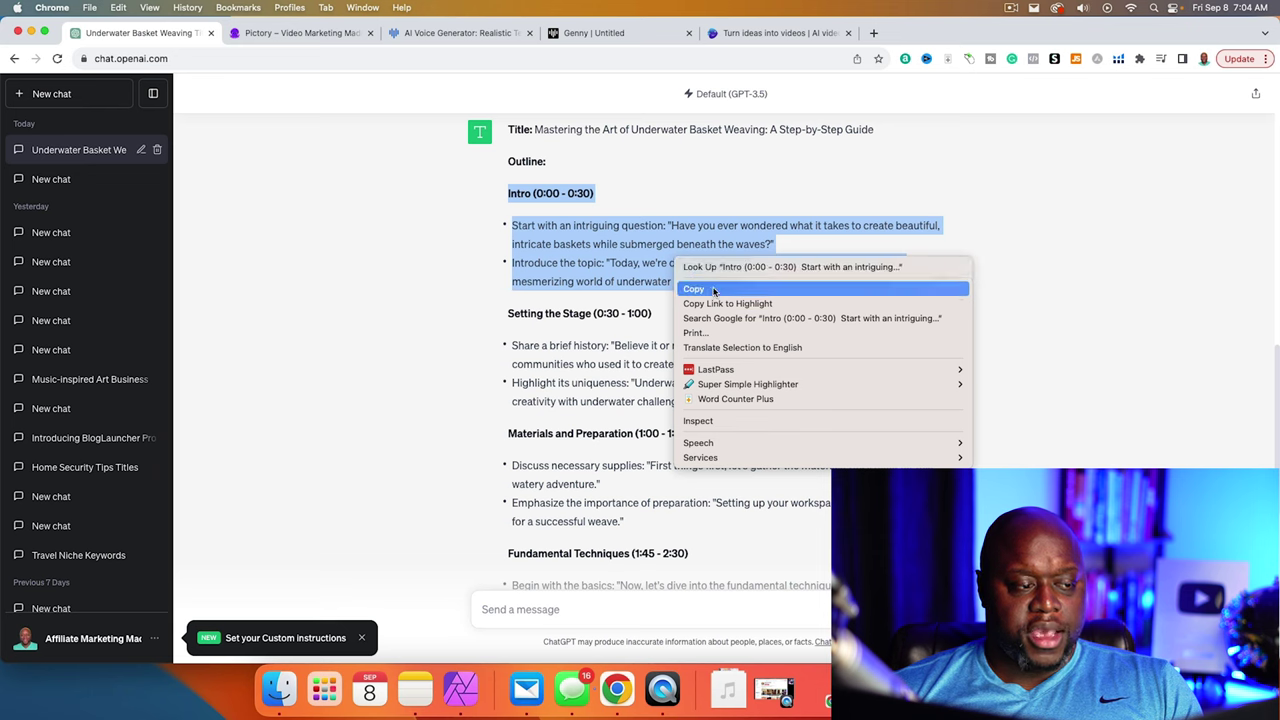
click(714, 289)
click(596, 607)
text(write intro)
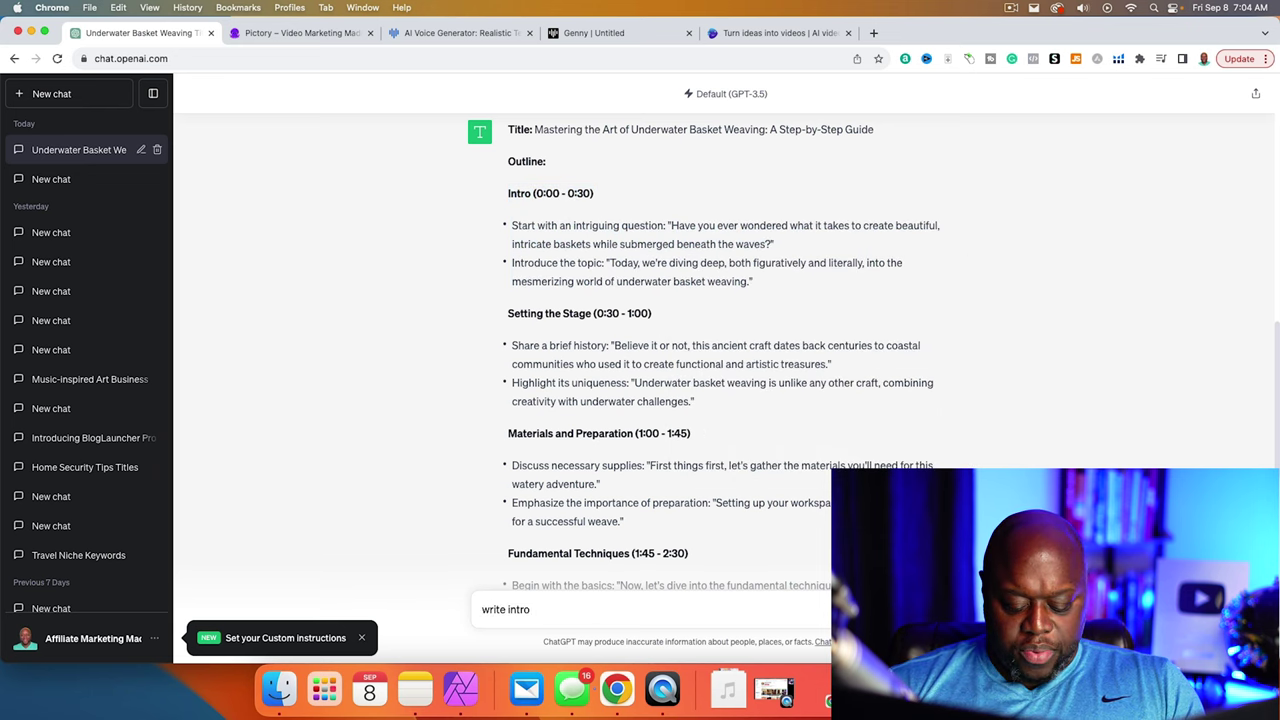
text( ")
key(super+v)
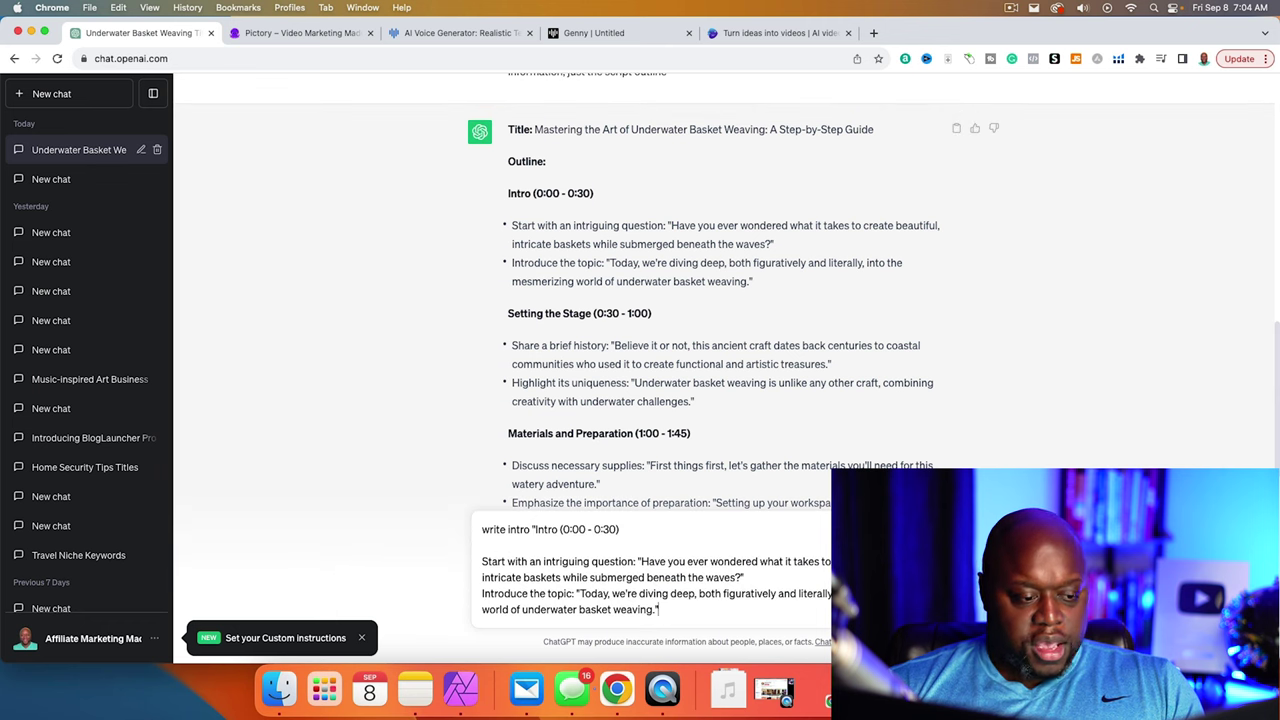
text(")
key(Return)
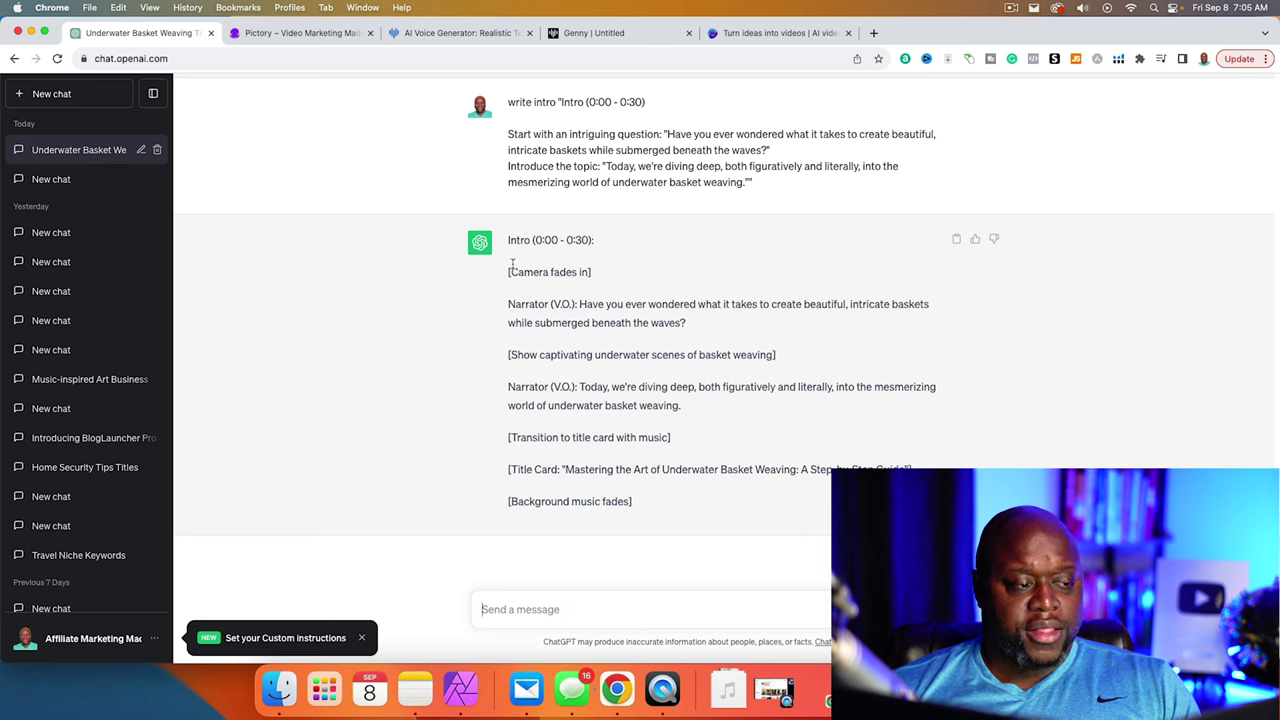
- Copy the full Intro (0:00 - 0:30) script reply
drag(506, 240, 632, 505)
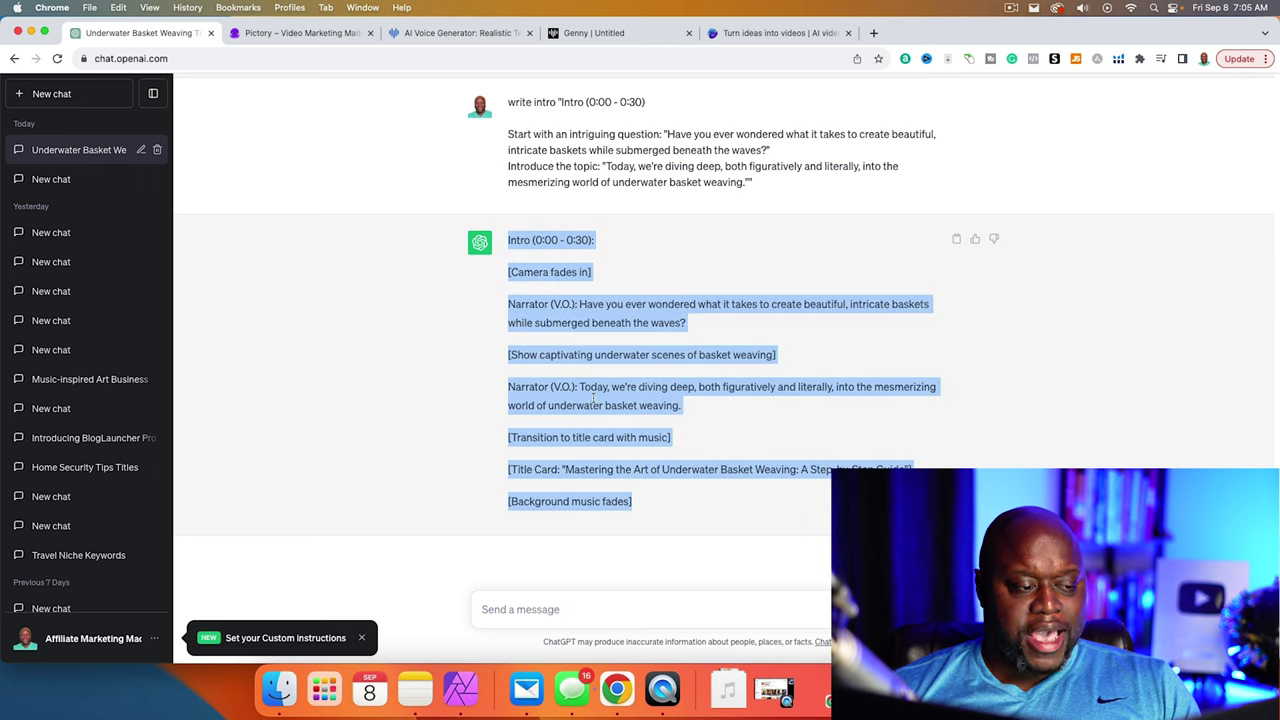
right_click(603, 338)
click(621, 335)
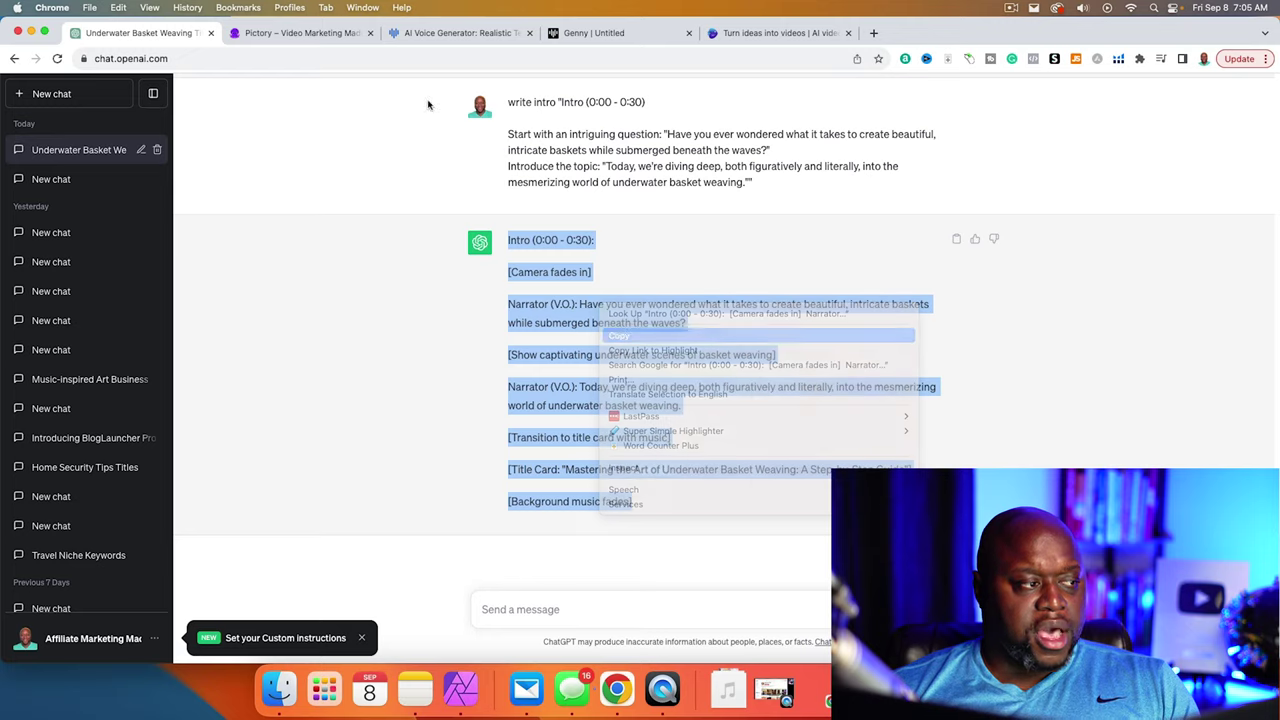
- Log in to Pictory and start a new Script to Video project
click(297, 32)
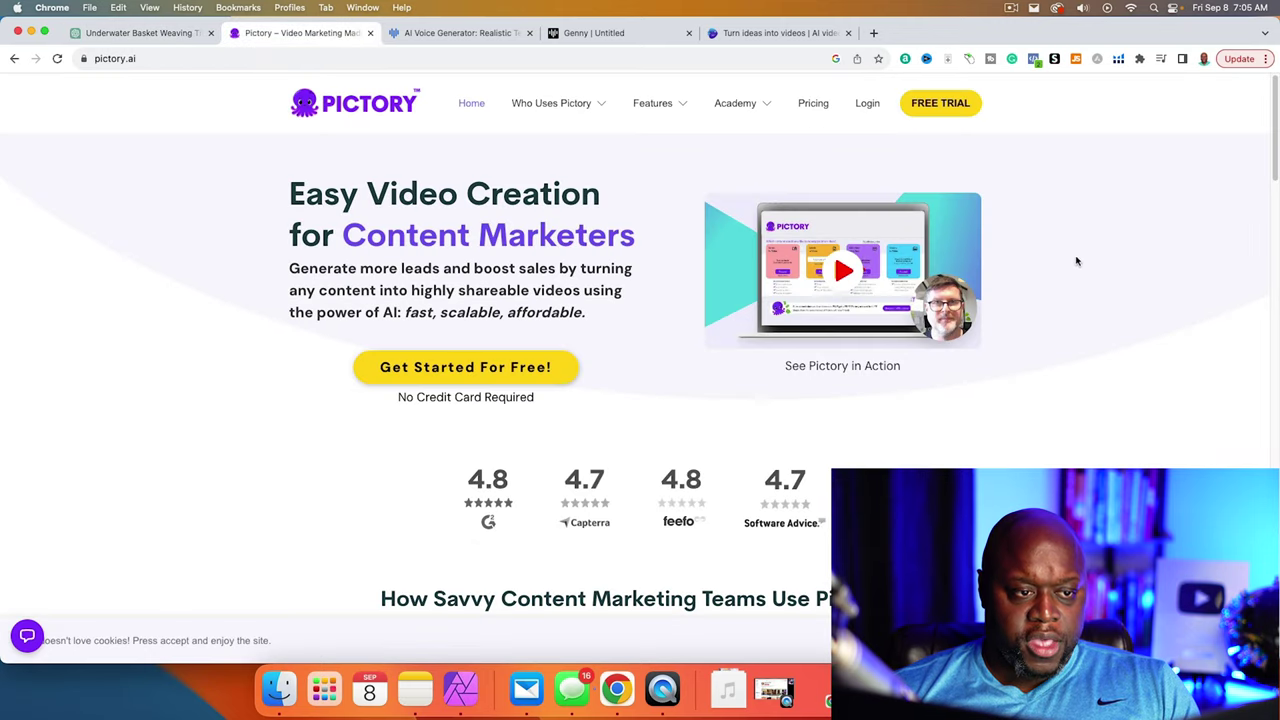
click(865, 106)
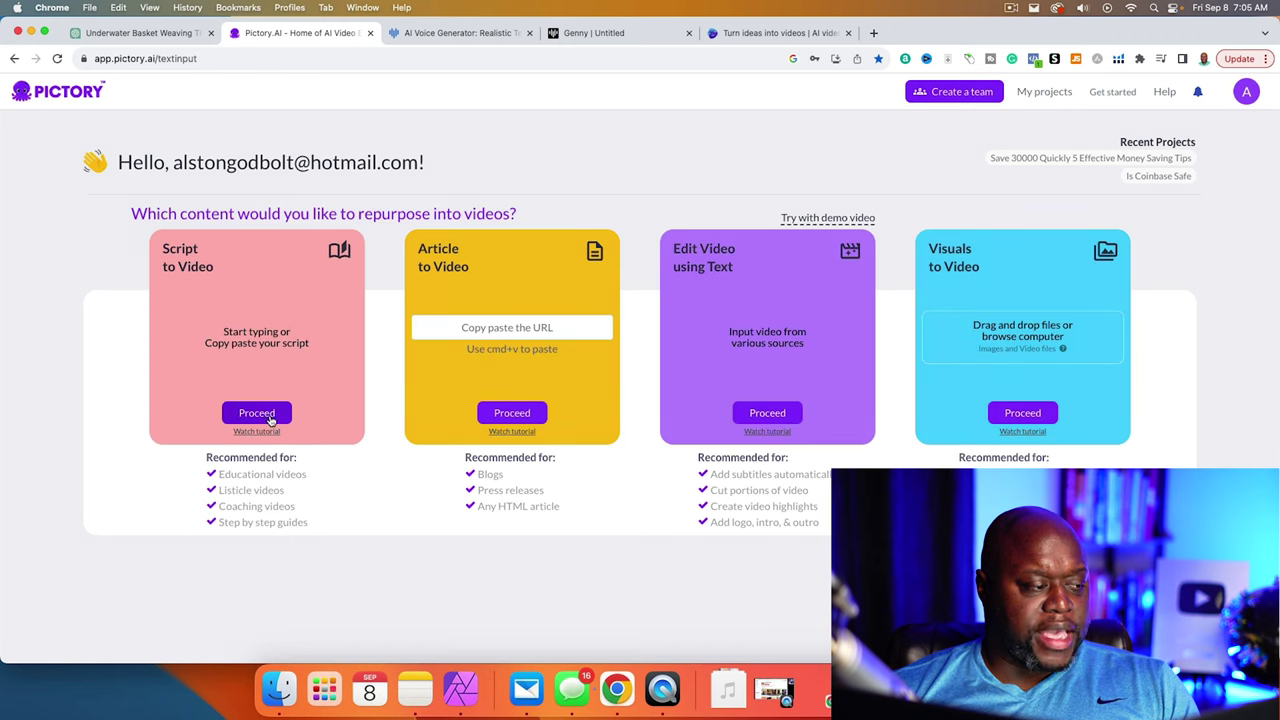
click(287, 413)
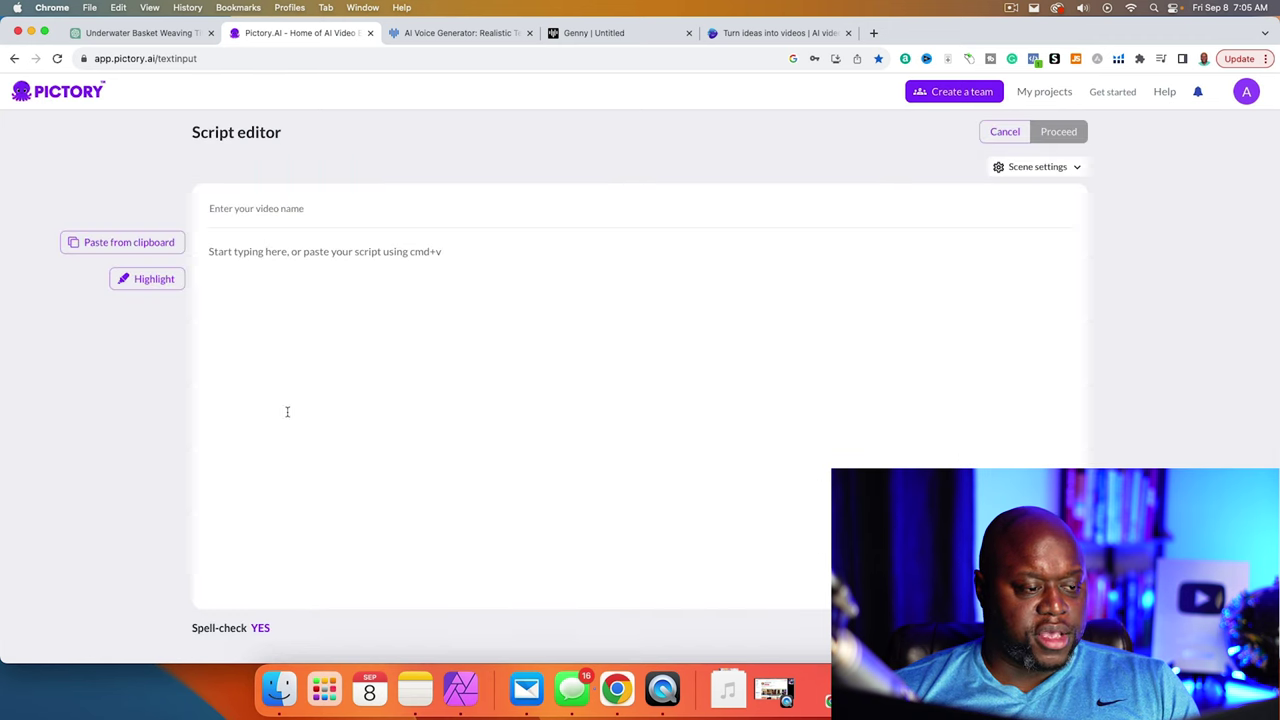
- Paste the intro script, name the video 'underwater' and proceed to templates
click(432, 303)
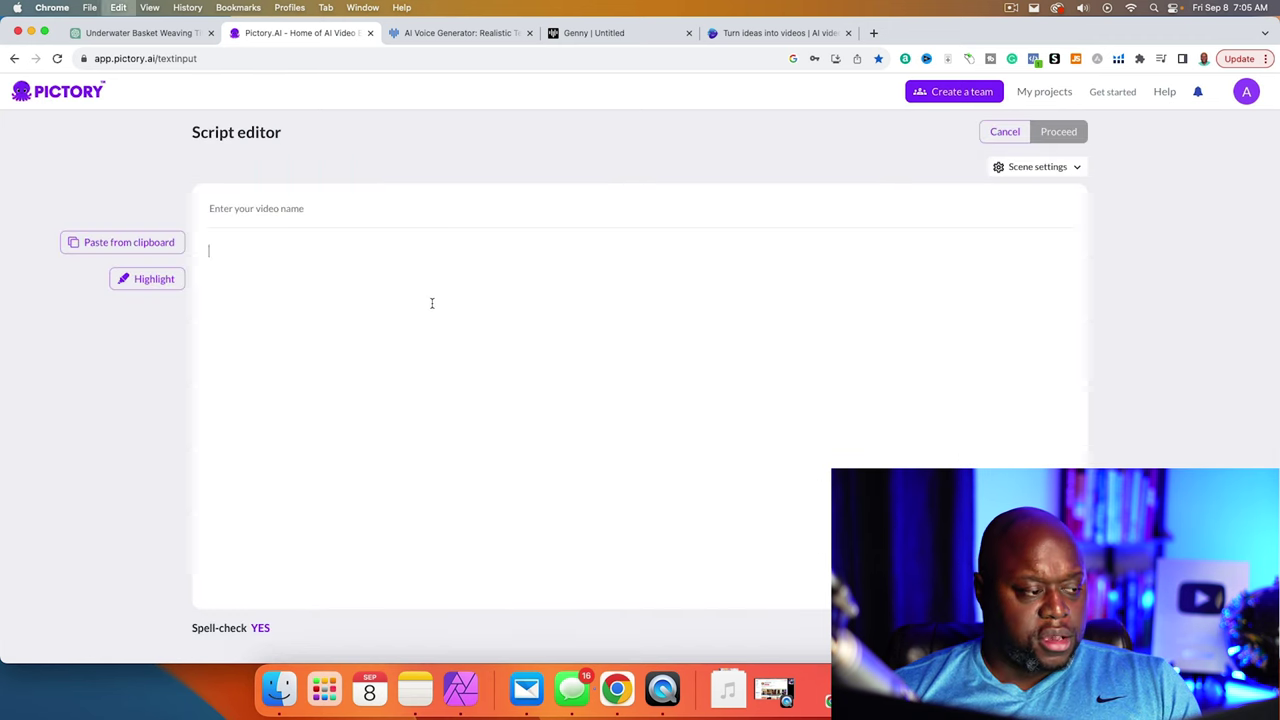
key(super+v)
click(284, 210)
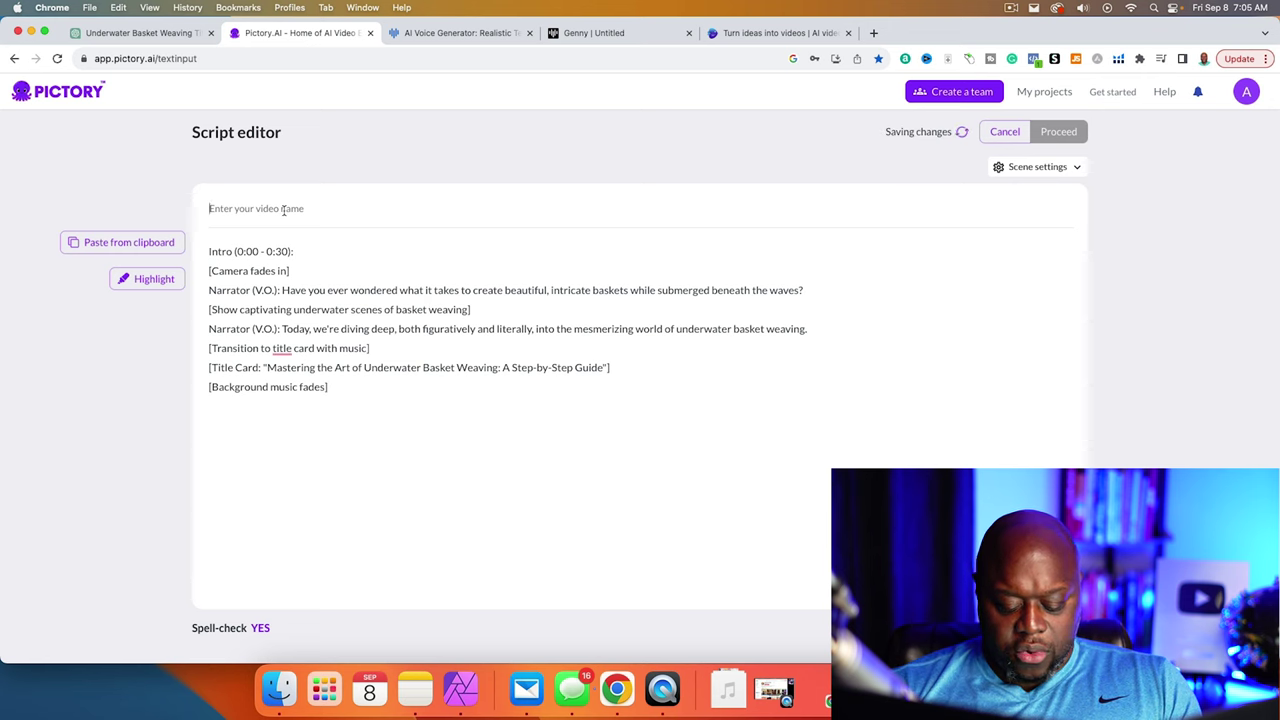
text(under)
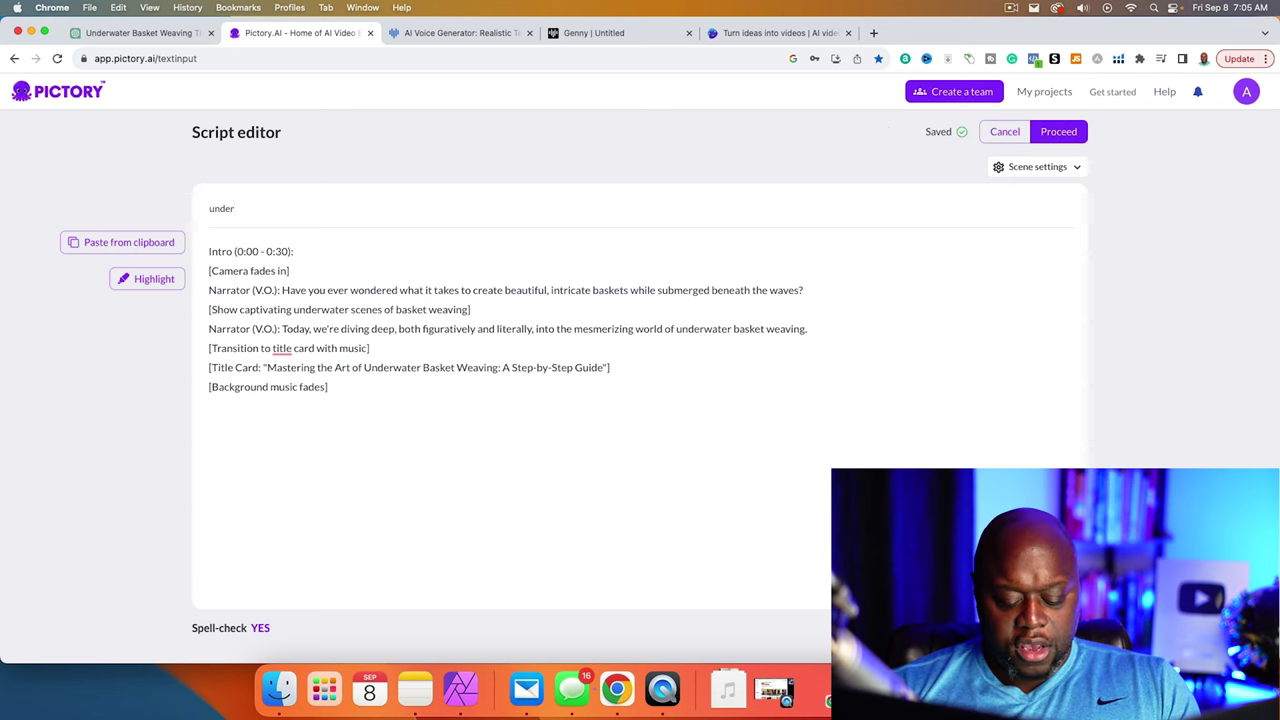
text(water)
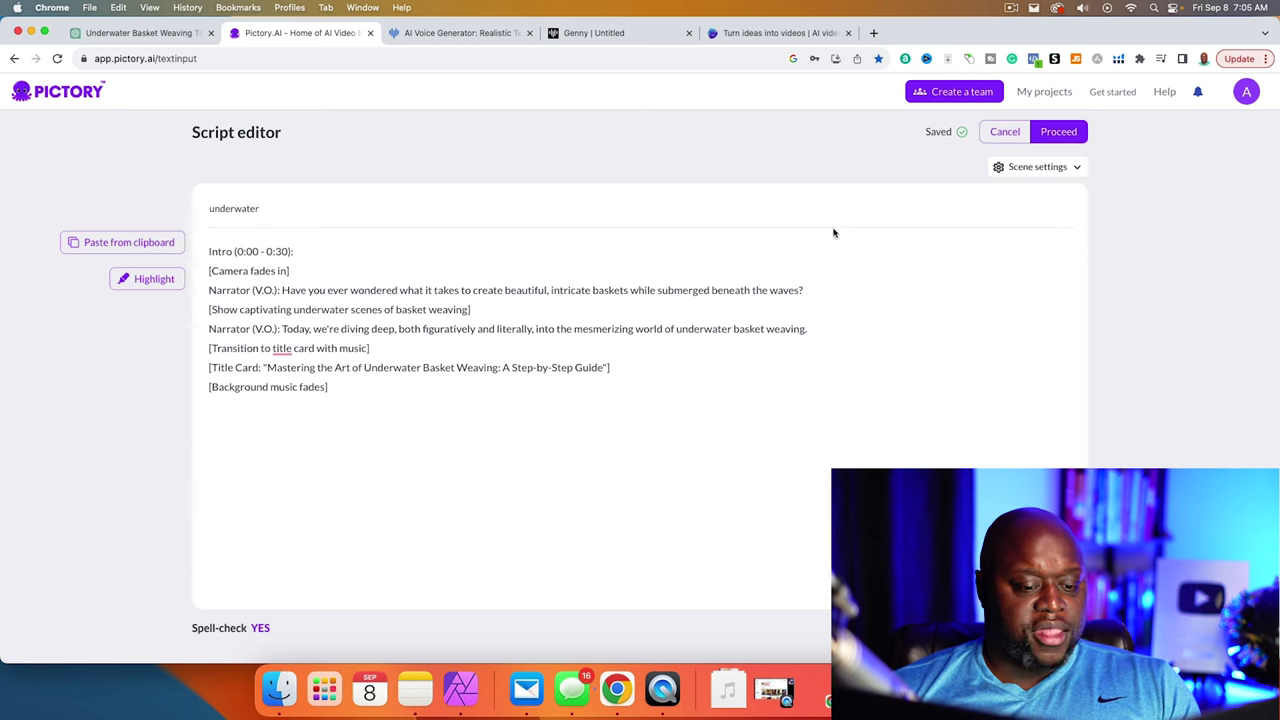
click(1079, 134)
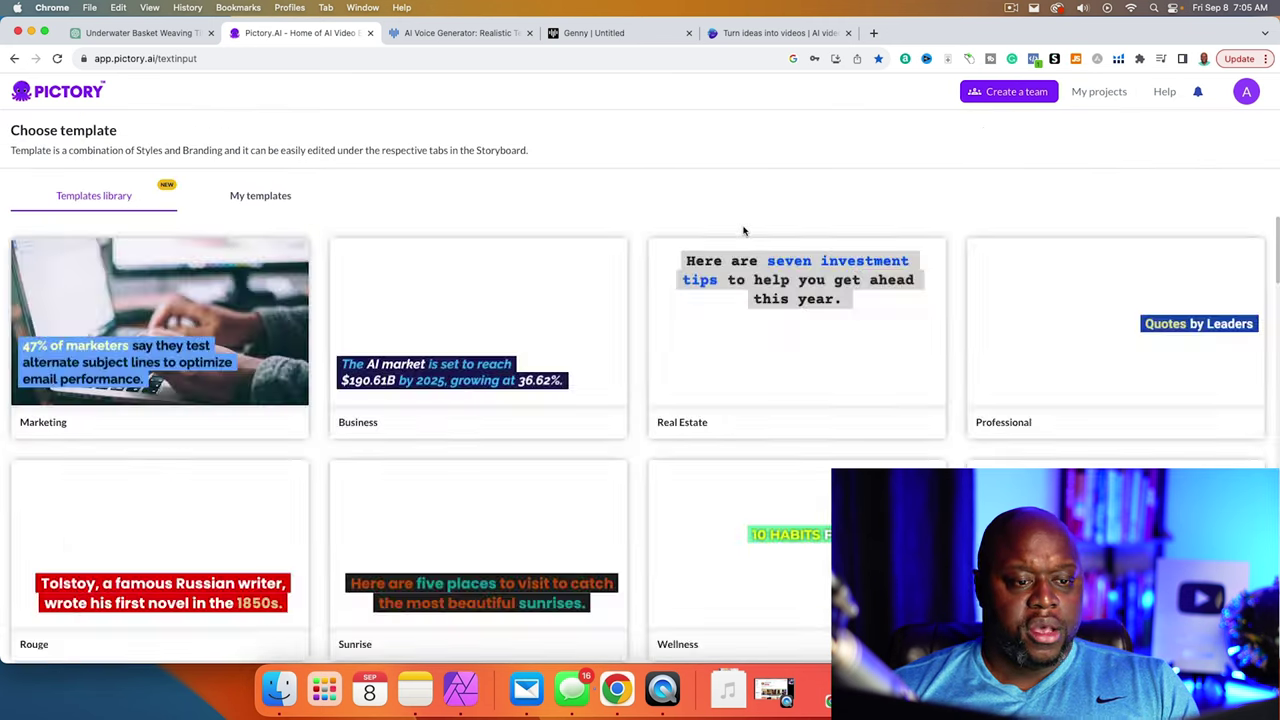
- Choose the Rouge template in the 16:9 landscape aspect ratio
scroll(506, 432, up, 3)
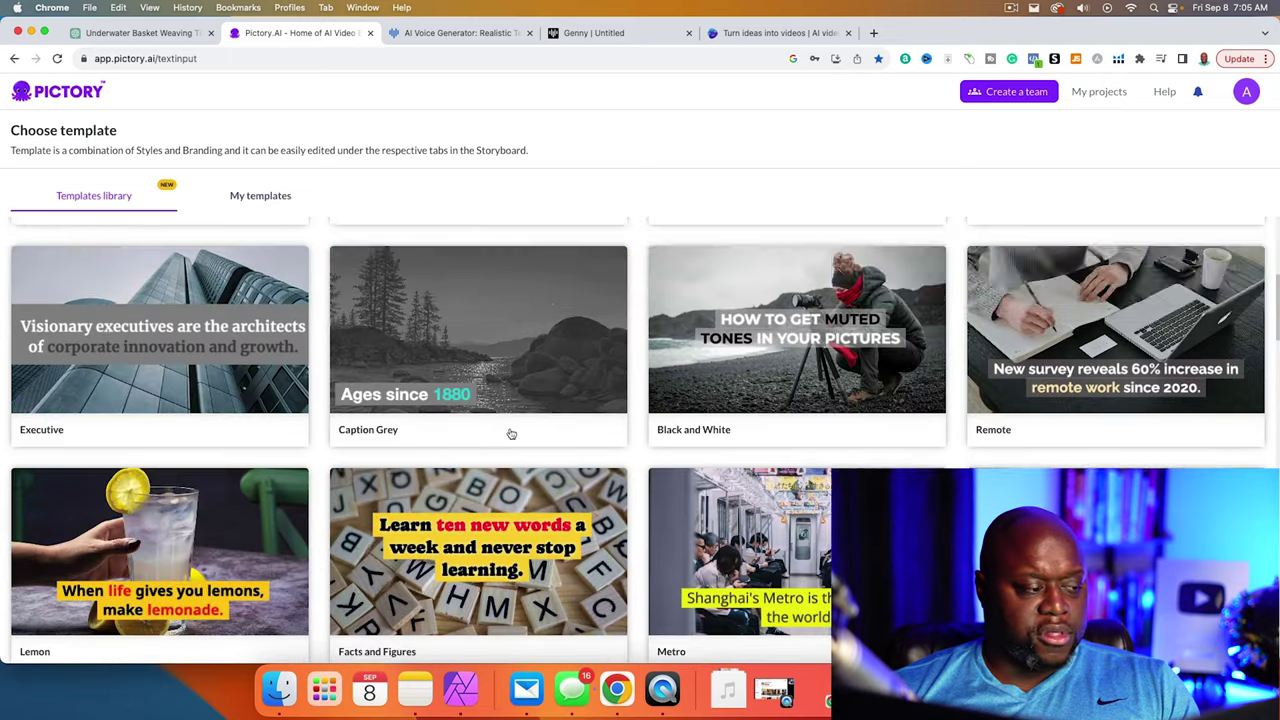
mouse_move(184, 330)
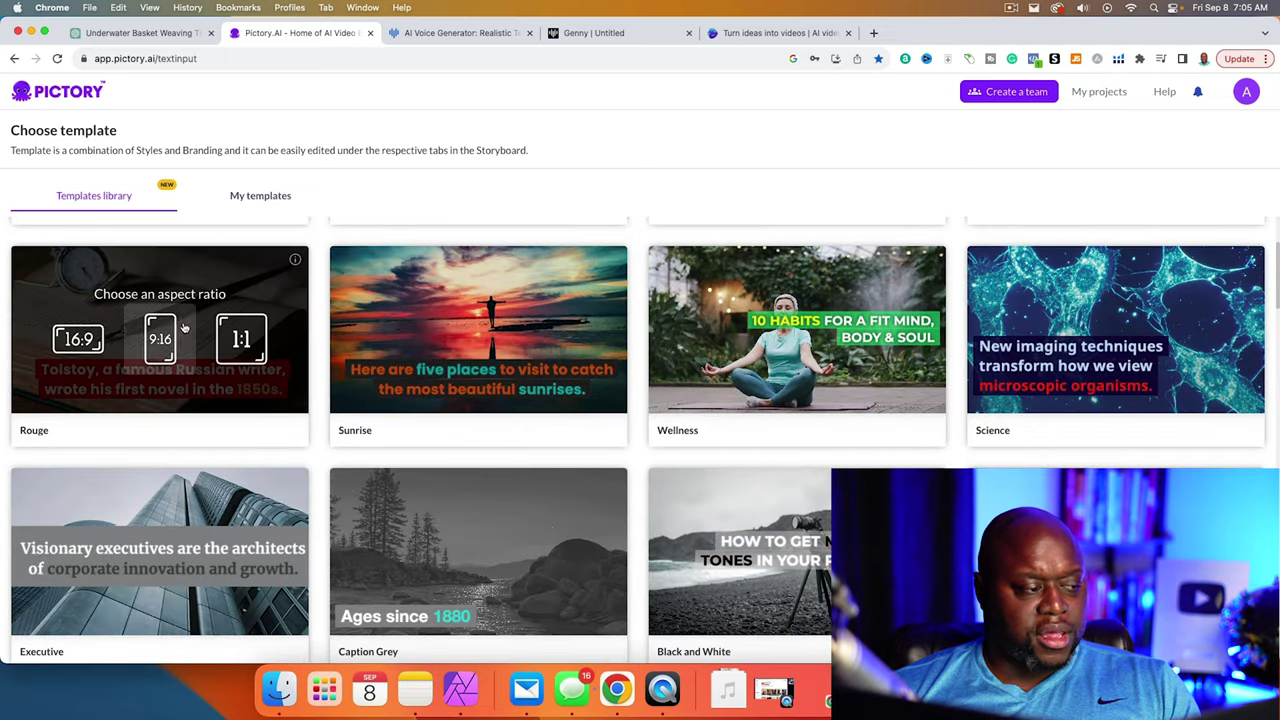
click(78, 339)
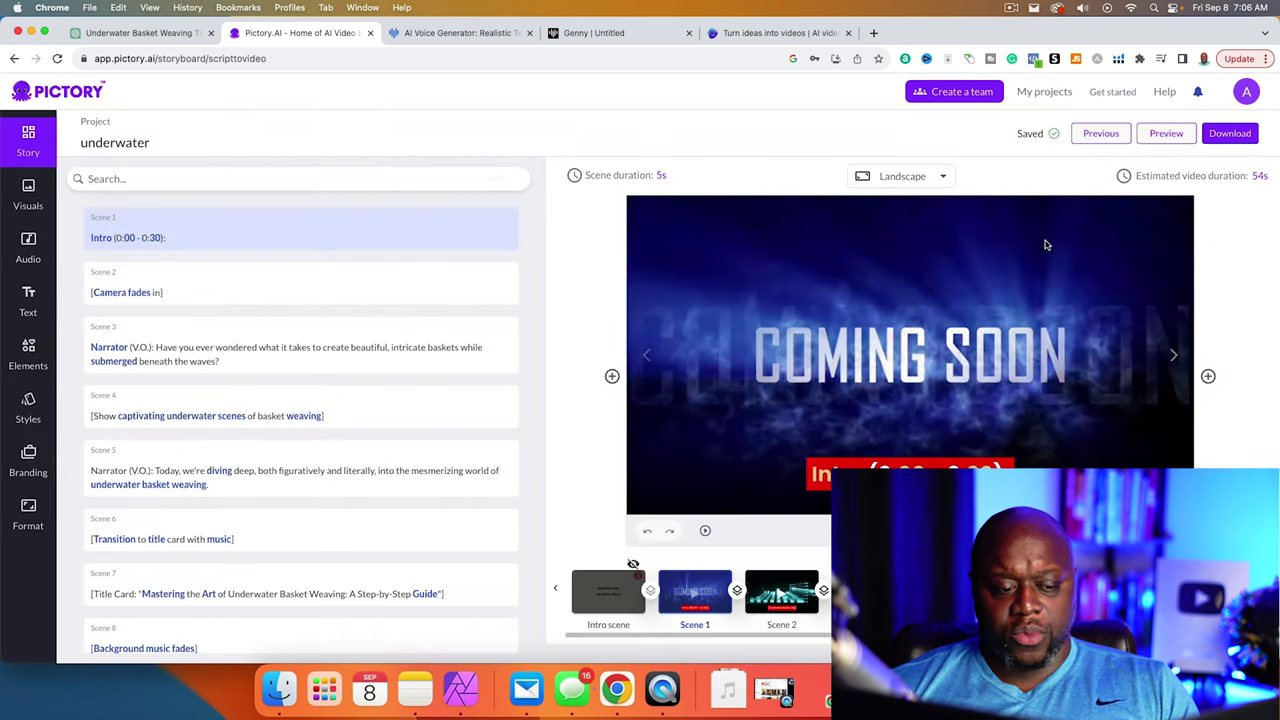
- Hide caption text on all scenes and bring up the Download options
click(633, 564)
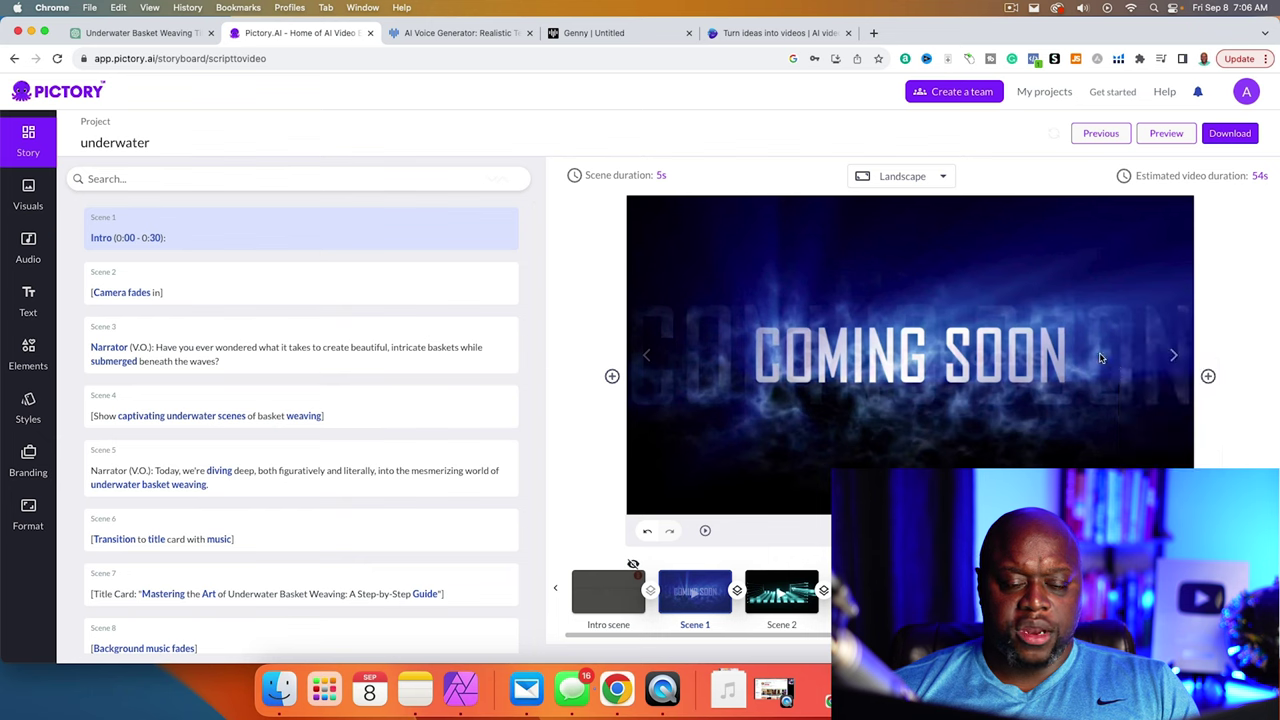
click(1246, 140)
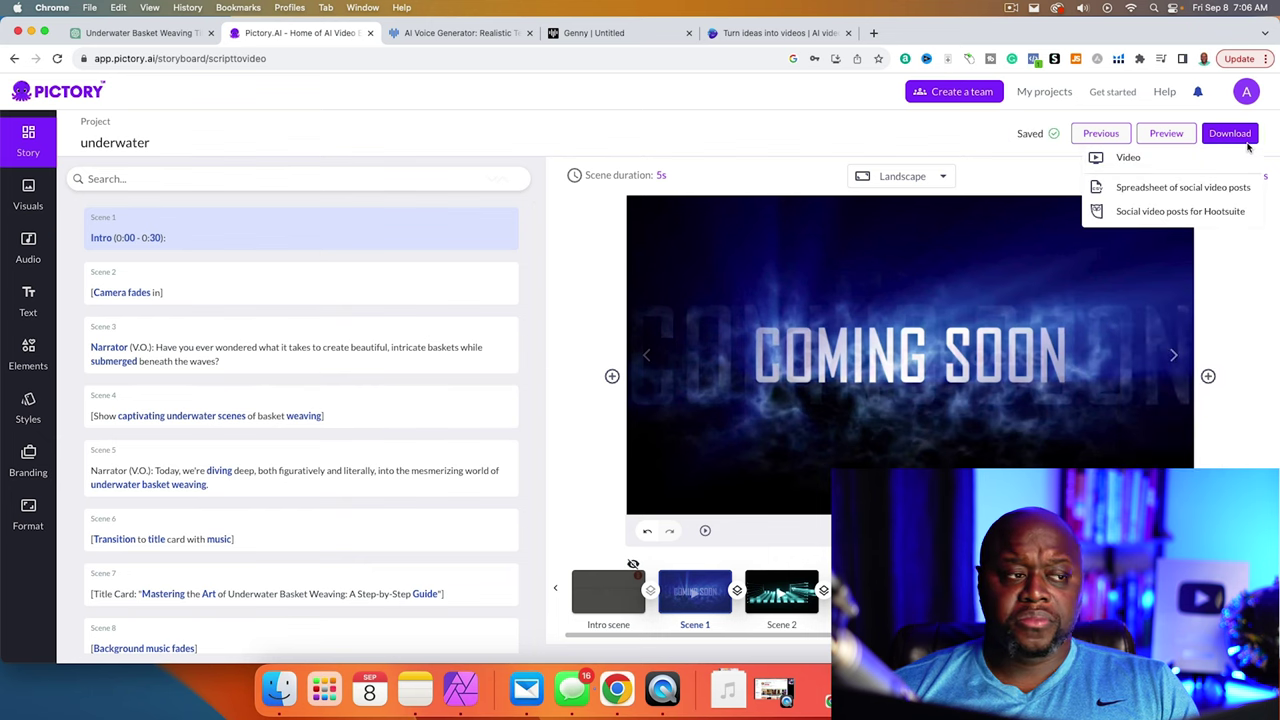